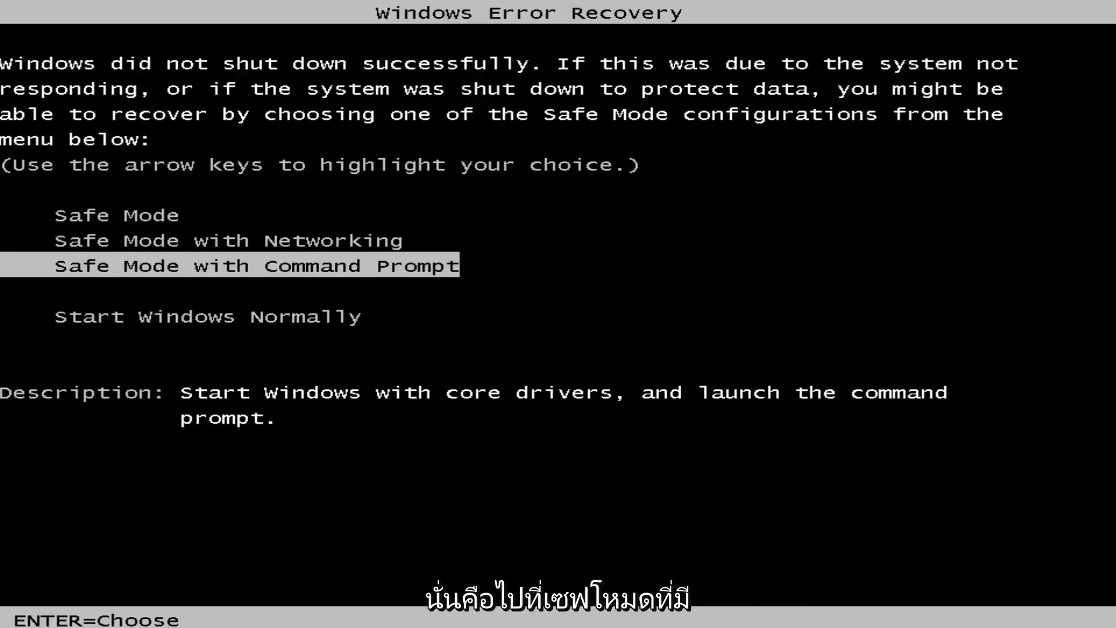
Step: Choose Safe Mode with Networking from the Error Recovery list and boot Windows
key(Up)
key(Up)
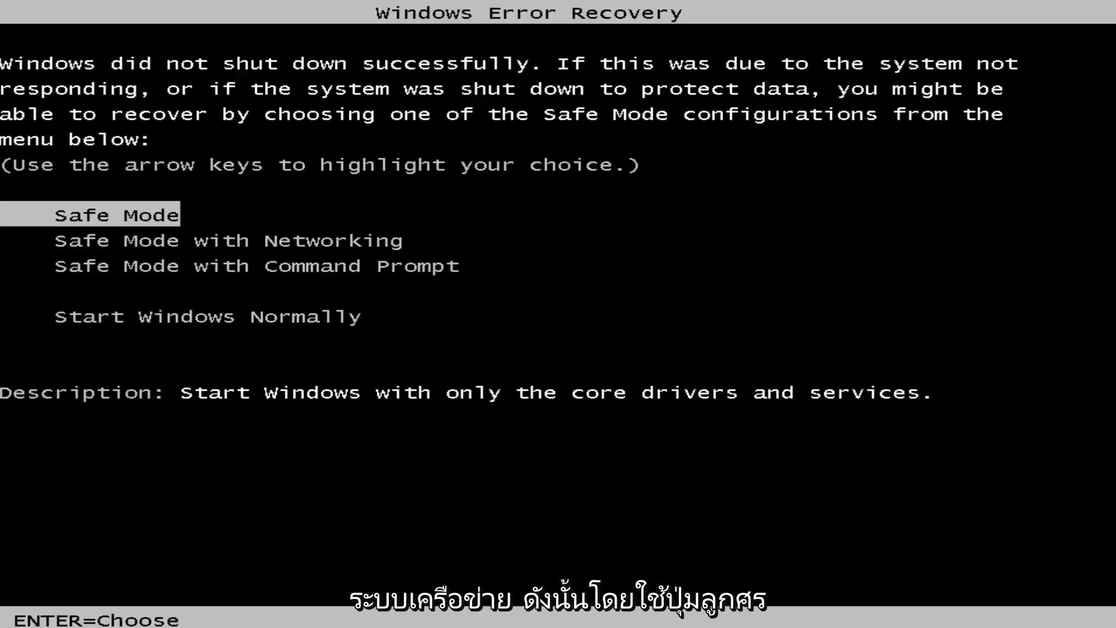
key(Down)
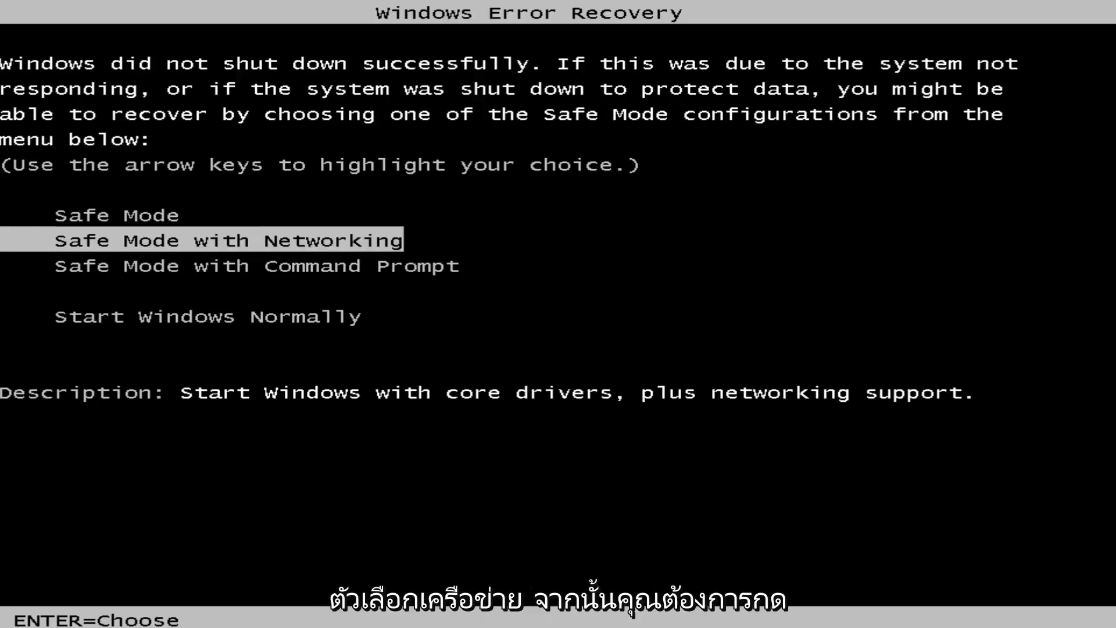
key(Return)
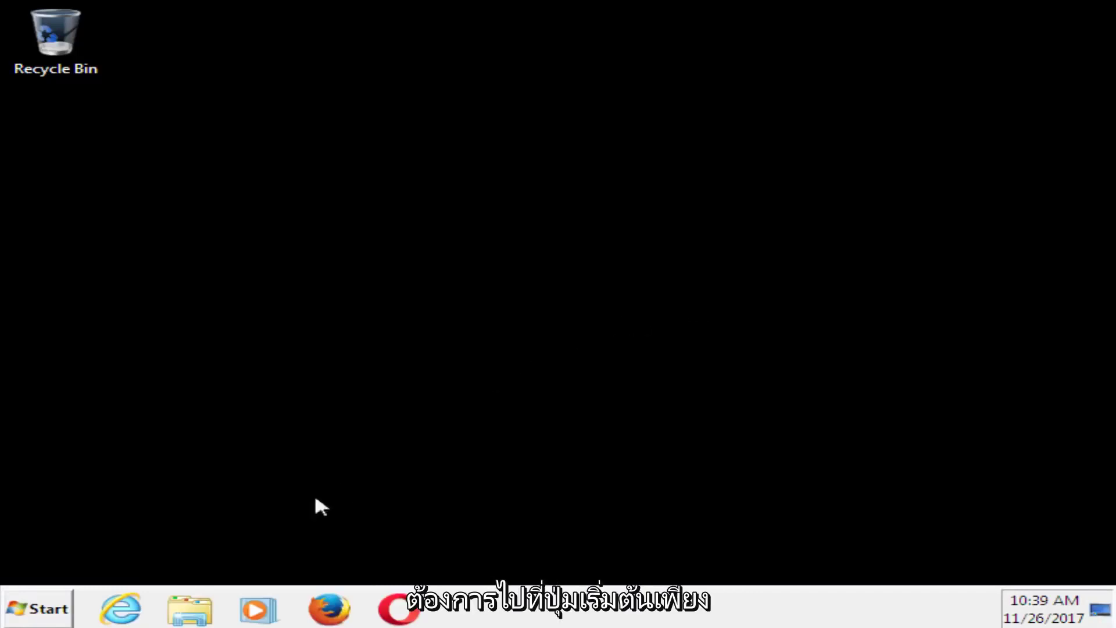
Step: Search the Start menu for regedit and run it as administrator
click(30, 610)
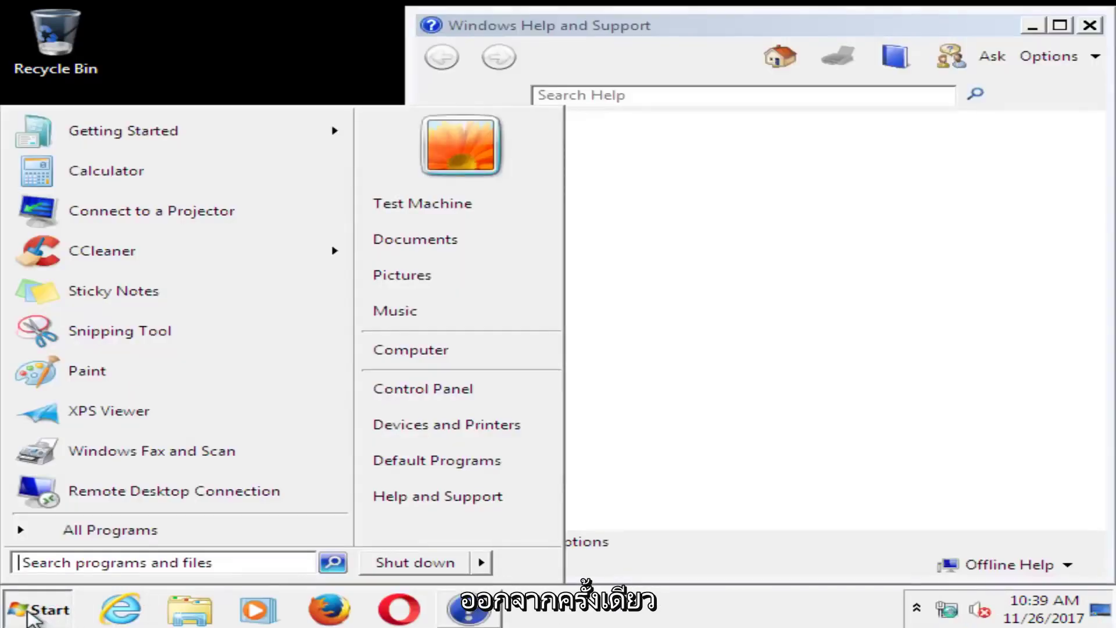
click(1101, 15)
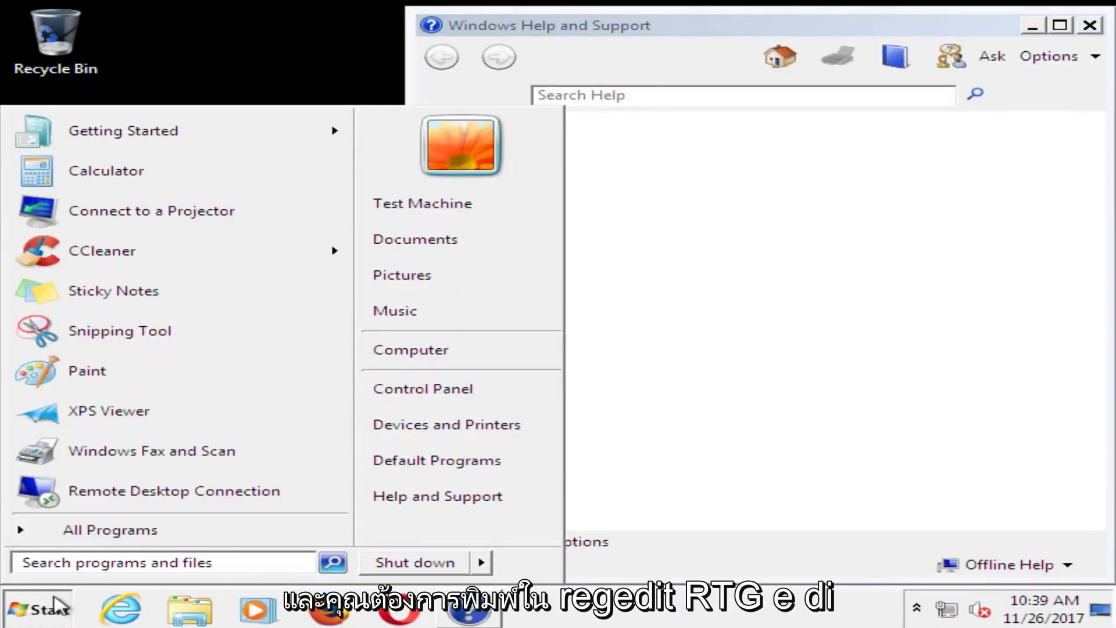
text(reg)
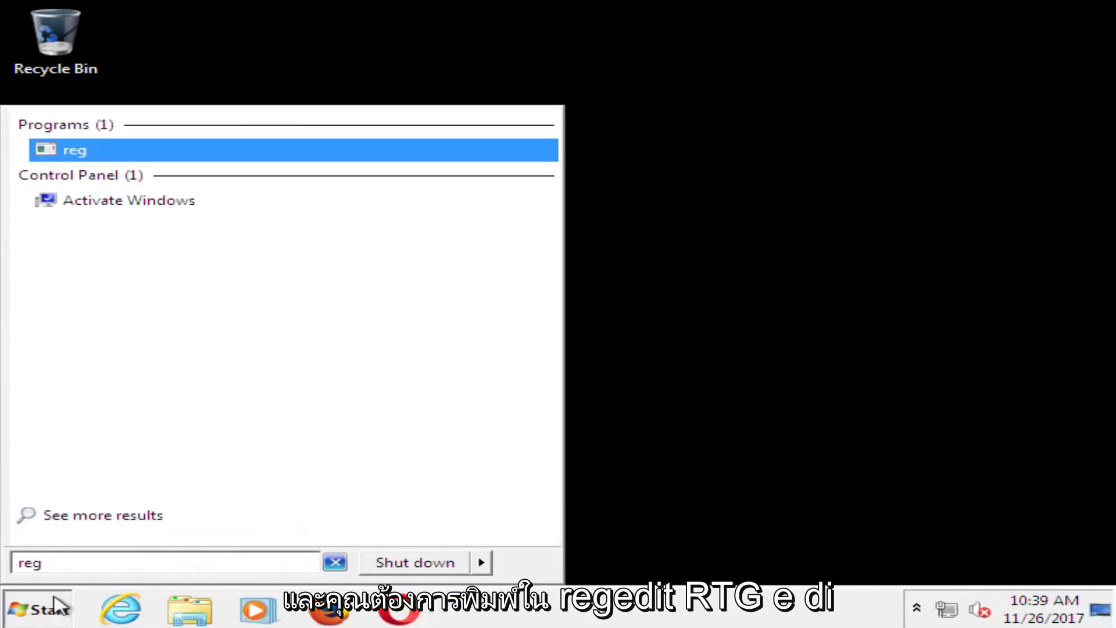
text(edit)
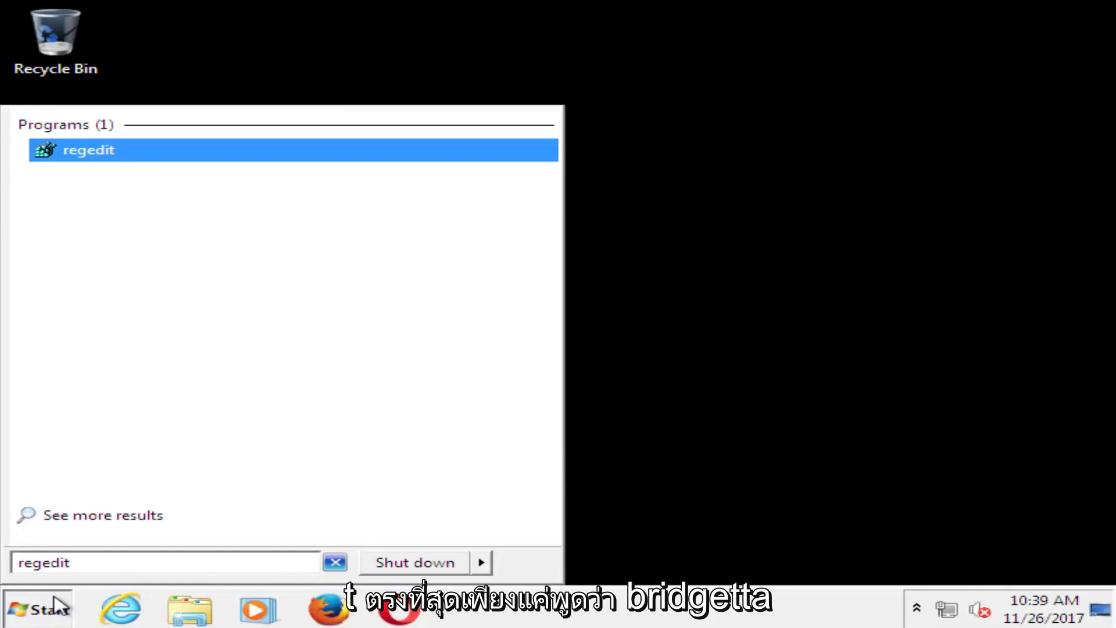
right_click(77, 150)
click(120, 180)
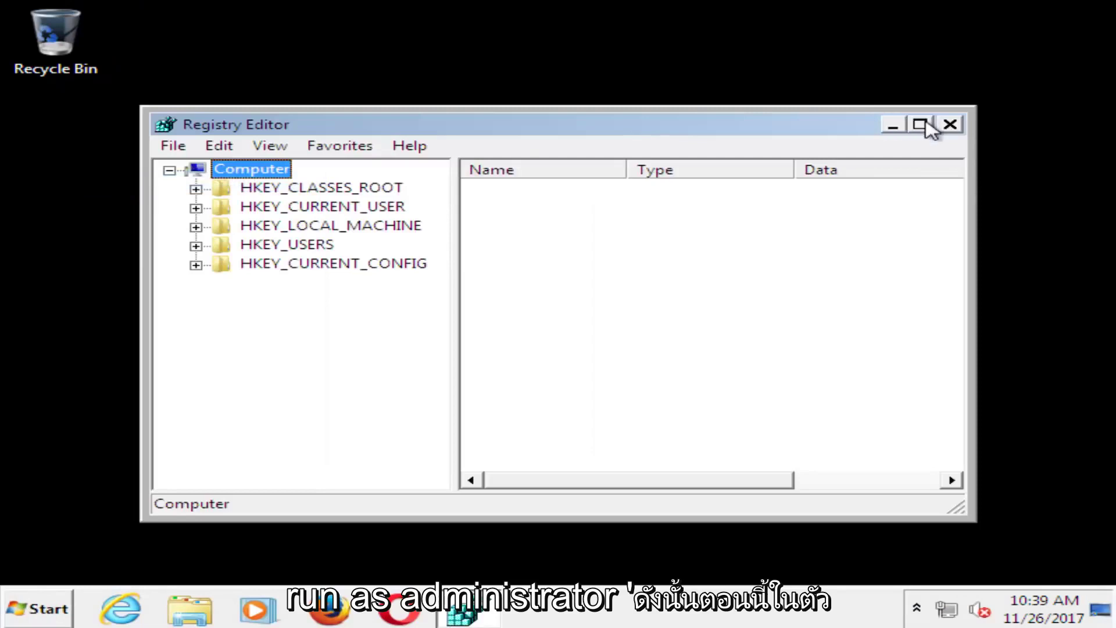
Step: Maximize Registry Editor, widen the key pane, and expand HKEY_LOCAL_MACHINE, SOFTWARE and Microsoft
click(921, 125)
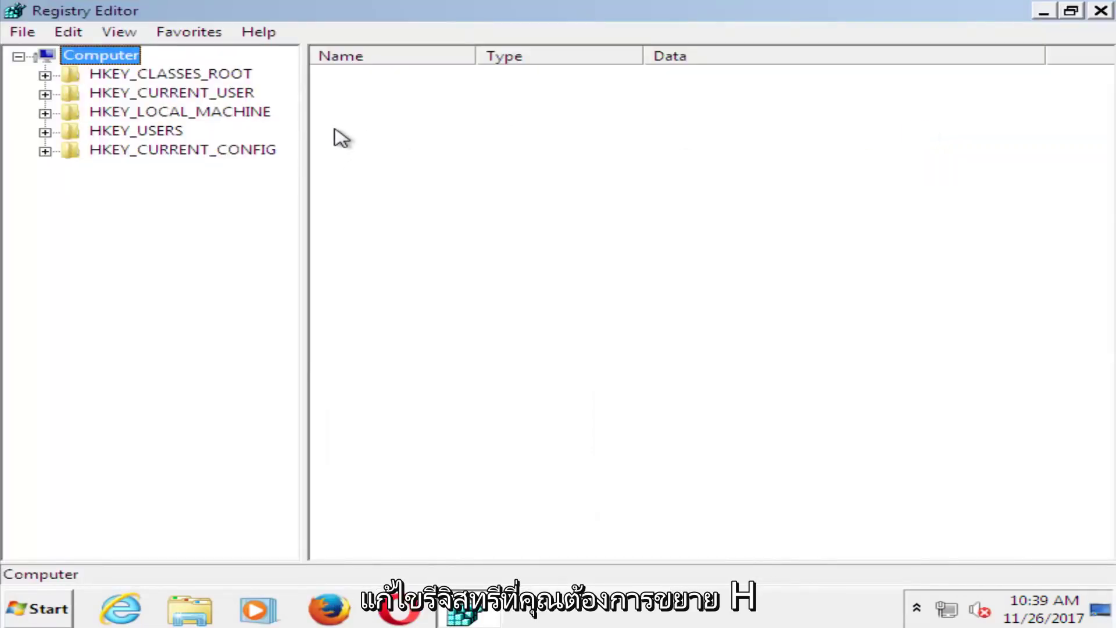
click(114, 113)
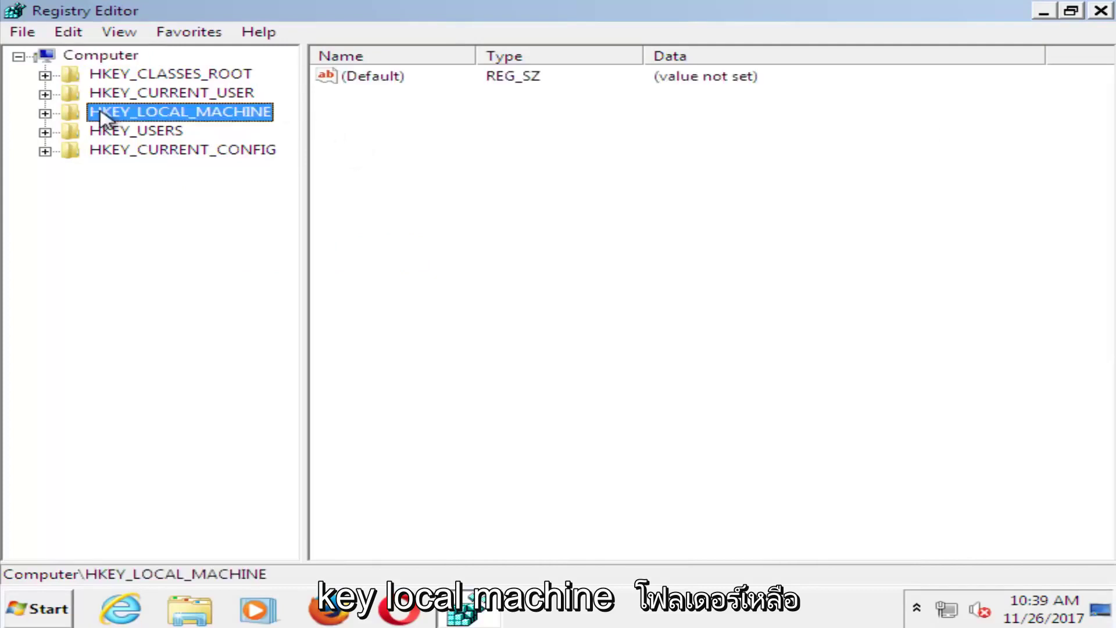
click(45, 113)
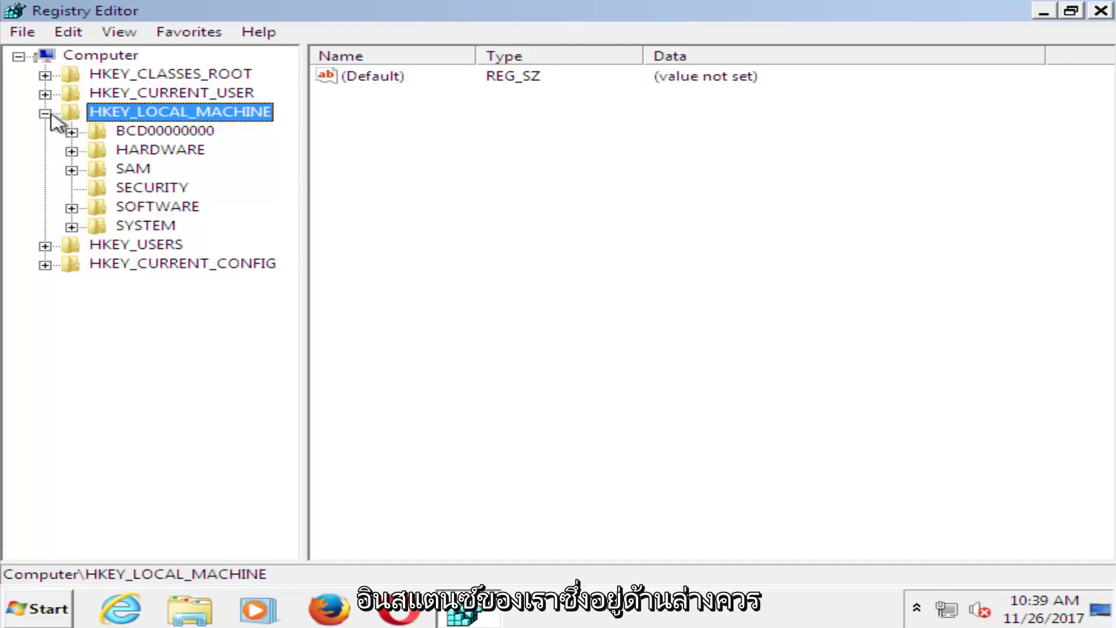
click(71, 208)
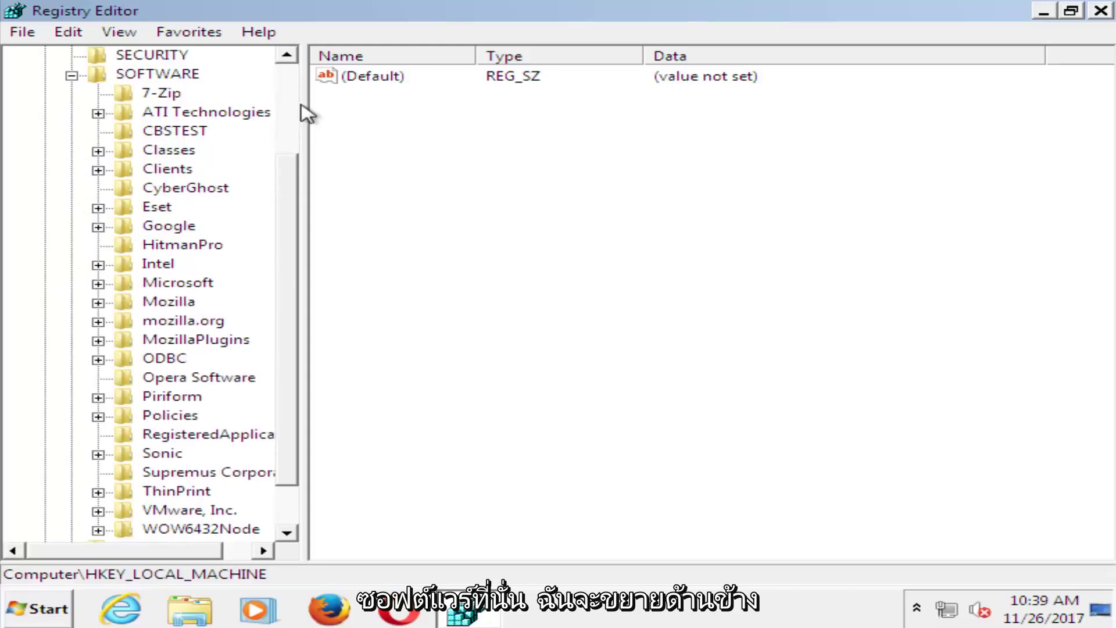
drag(305, 105, 400, 102)
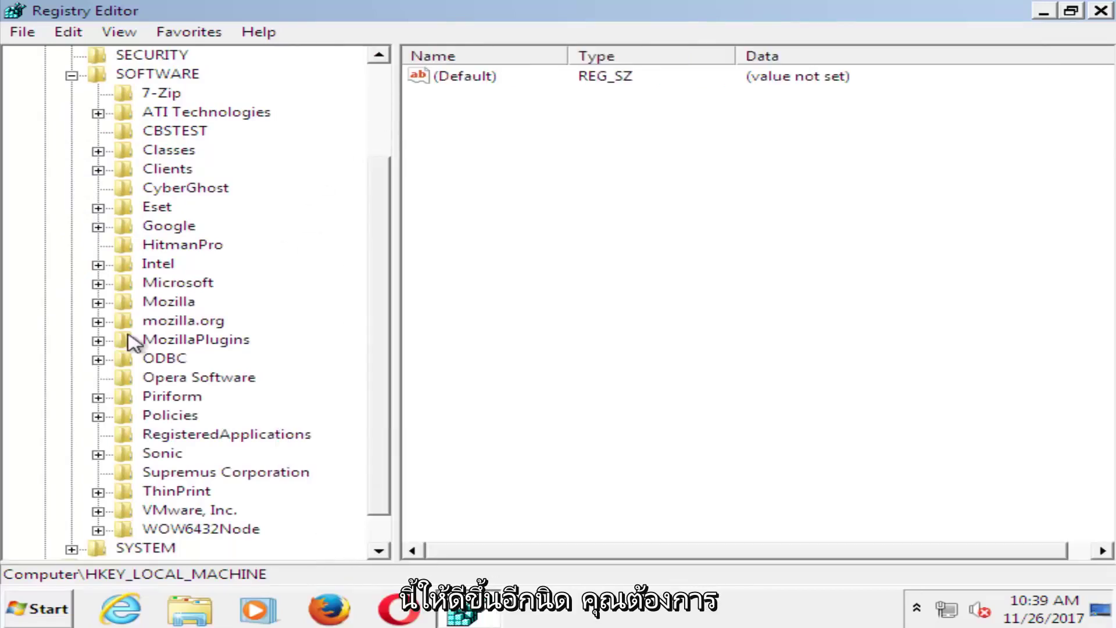
scroll(116, 340, down, 1)
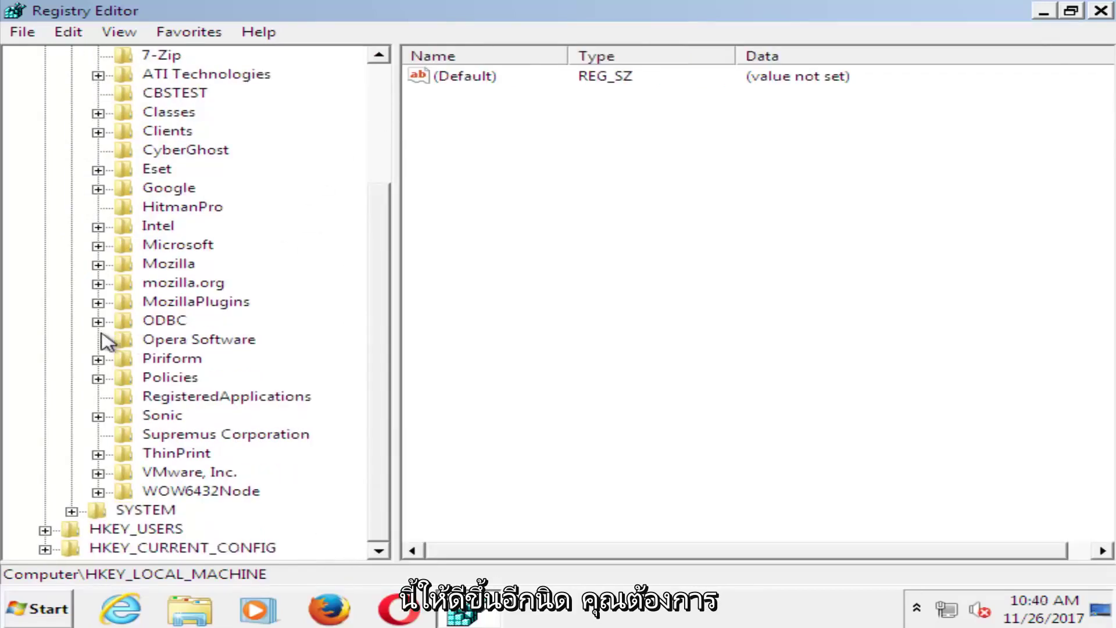
click(98, 246)
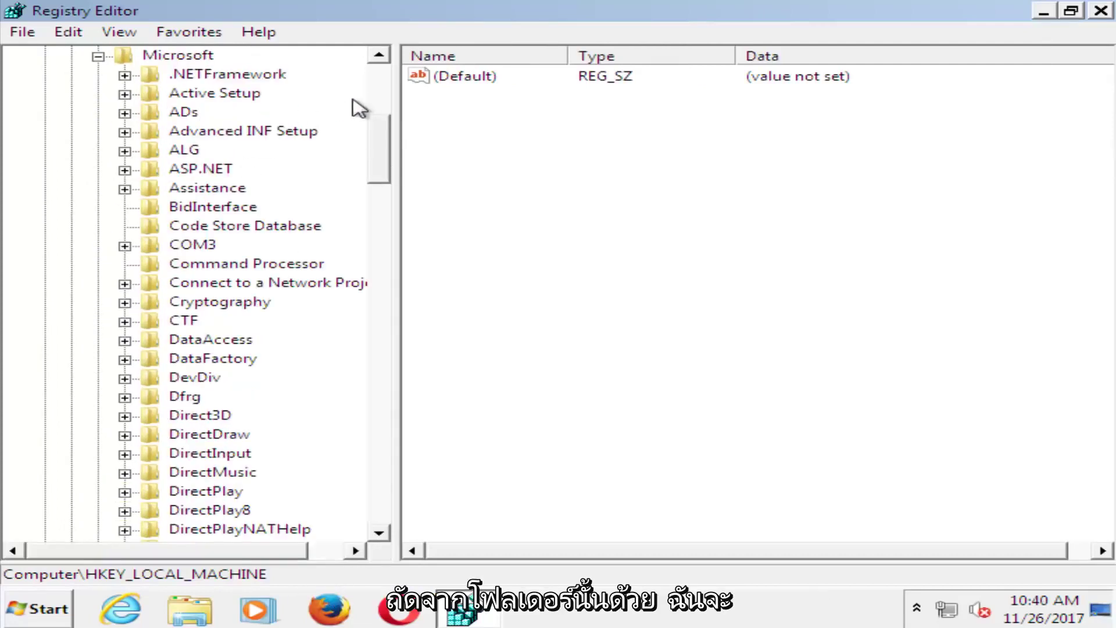
drag(398, 99, 486, 110)
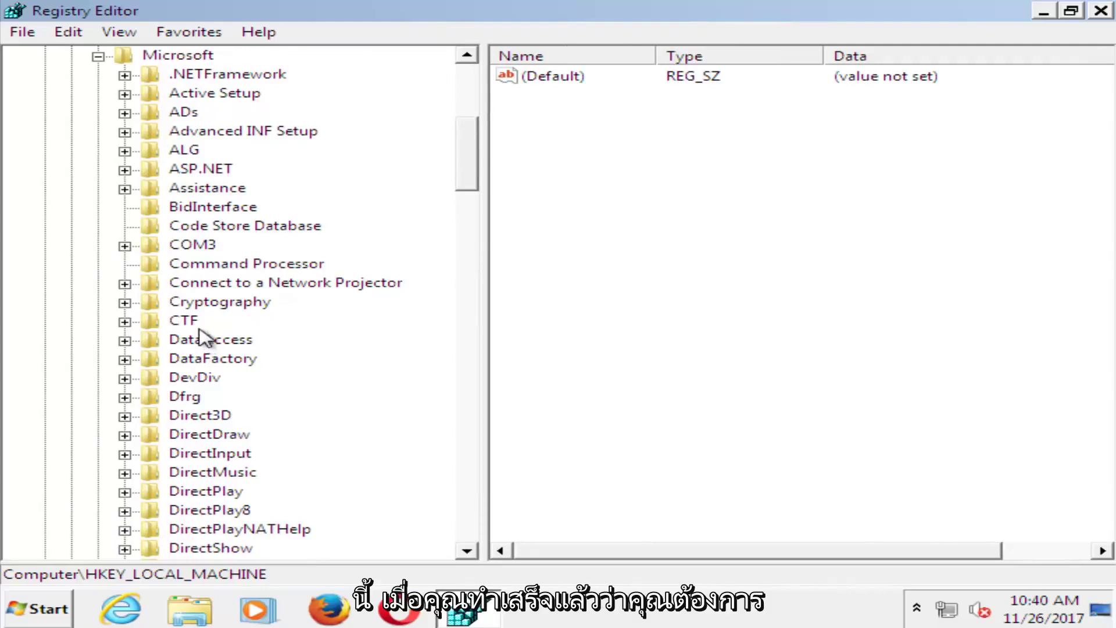
drag(473, 150, 474, 449)
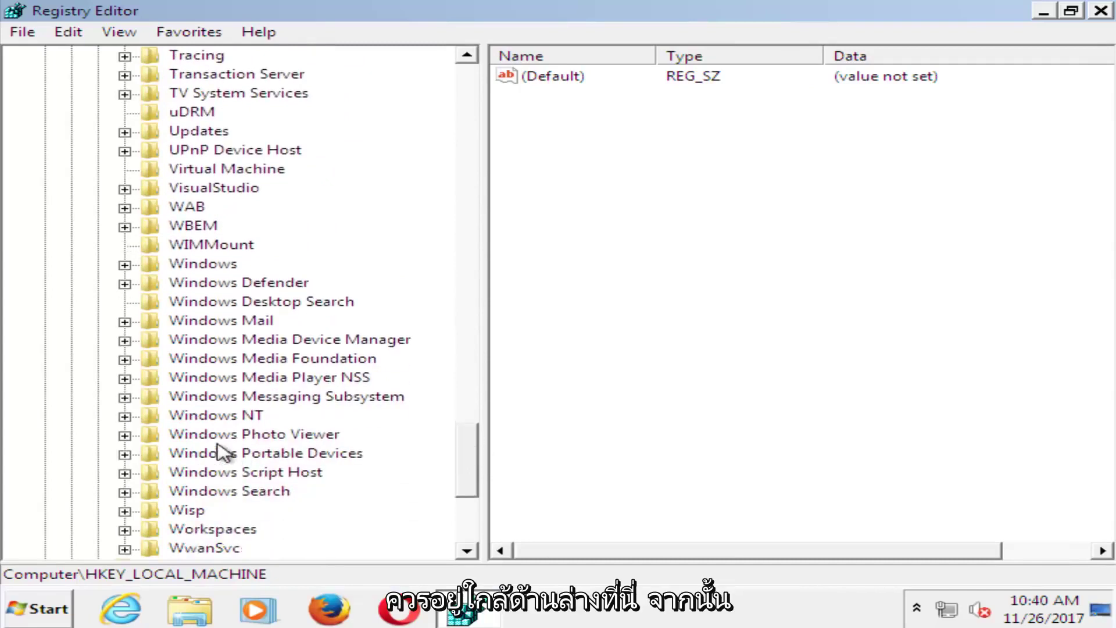
Step: Expand Windows NT, CurrentVersion and ProfileList to reveal both S-1-5-21 user keys
click(186, 416)
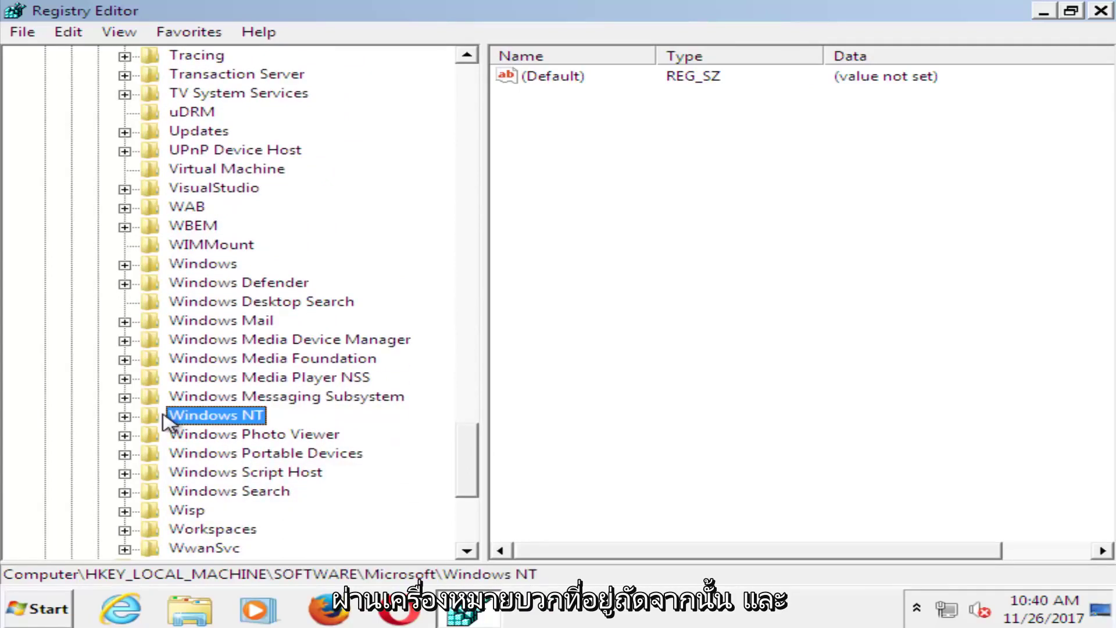
click(124, 416)
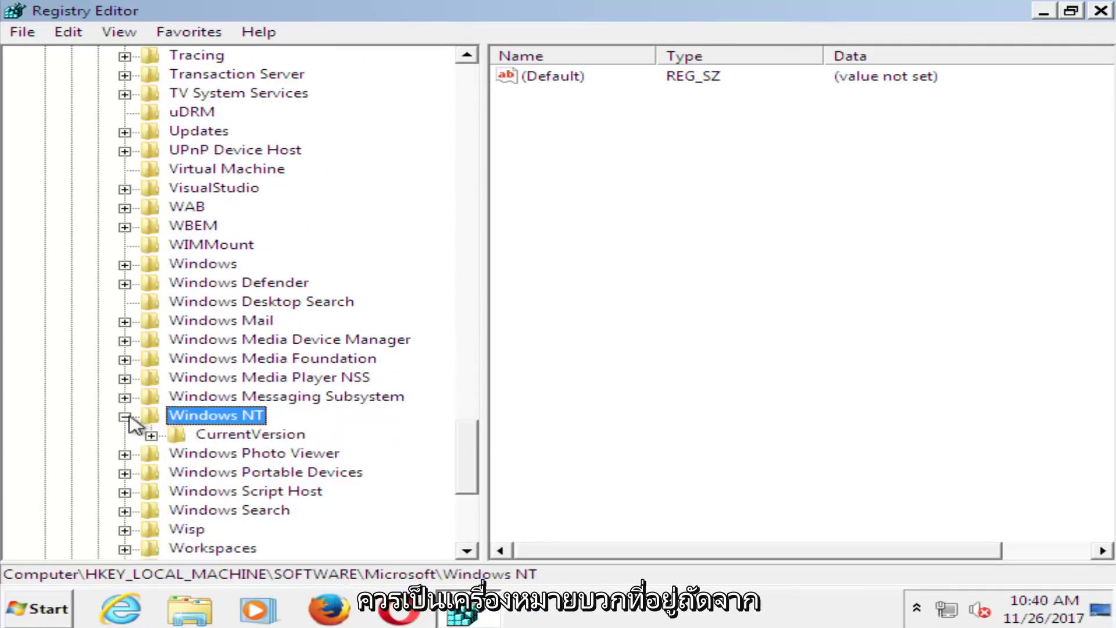
click(151, 435)
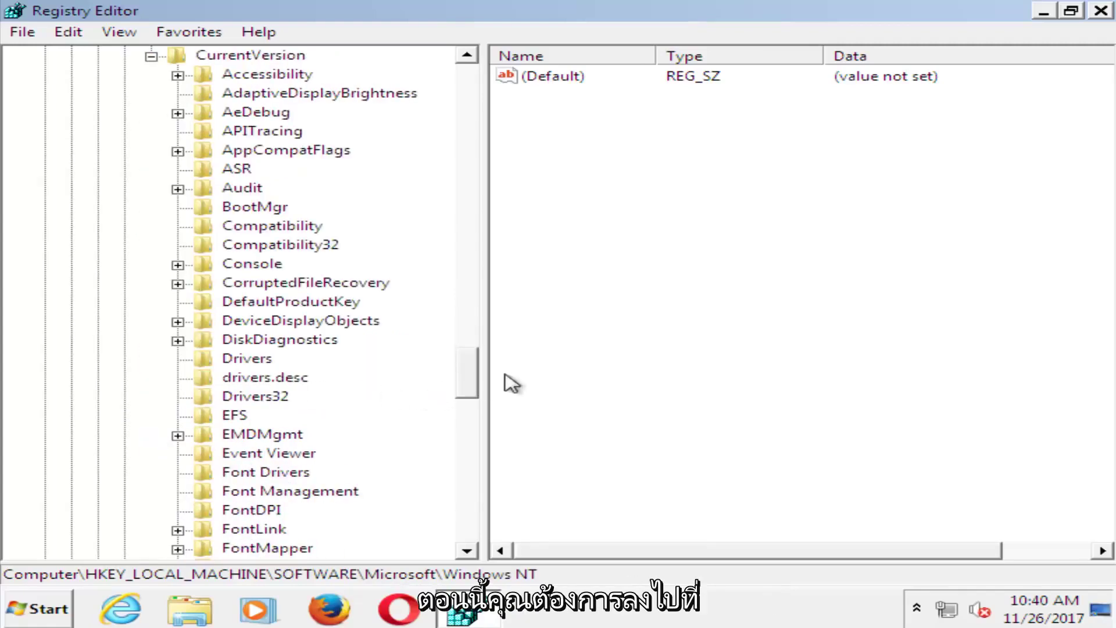
scroll(259, 473, down, 10)
click(259, 472)
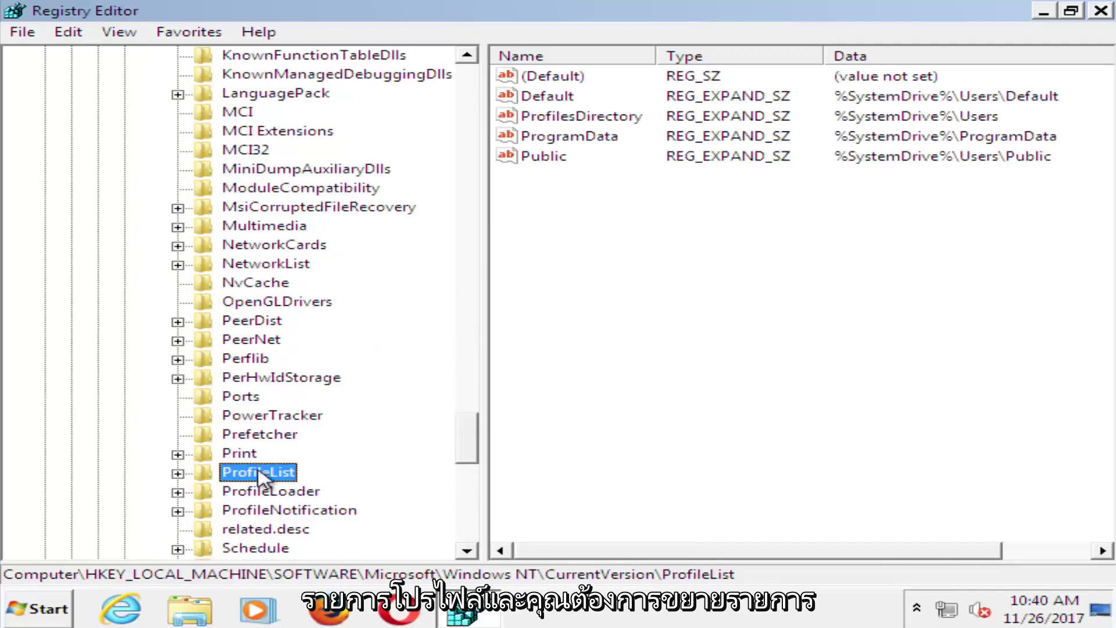
click(178, 473)
scroll(331, 449, down, 1)
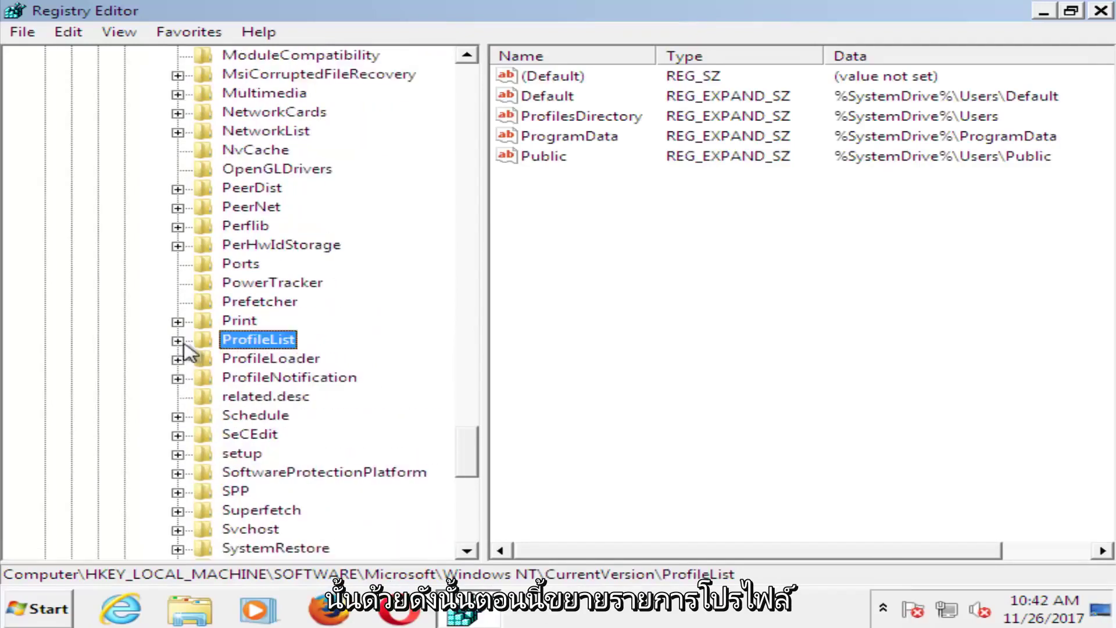
click(178, 342)
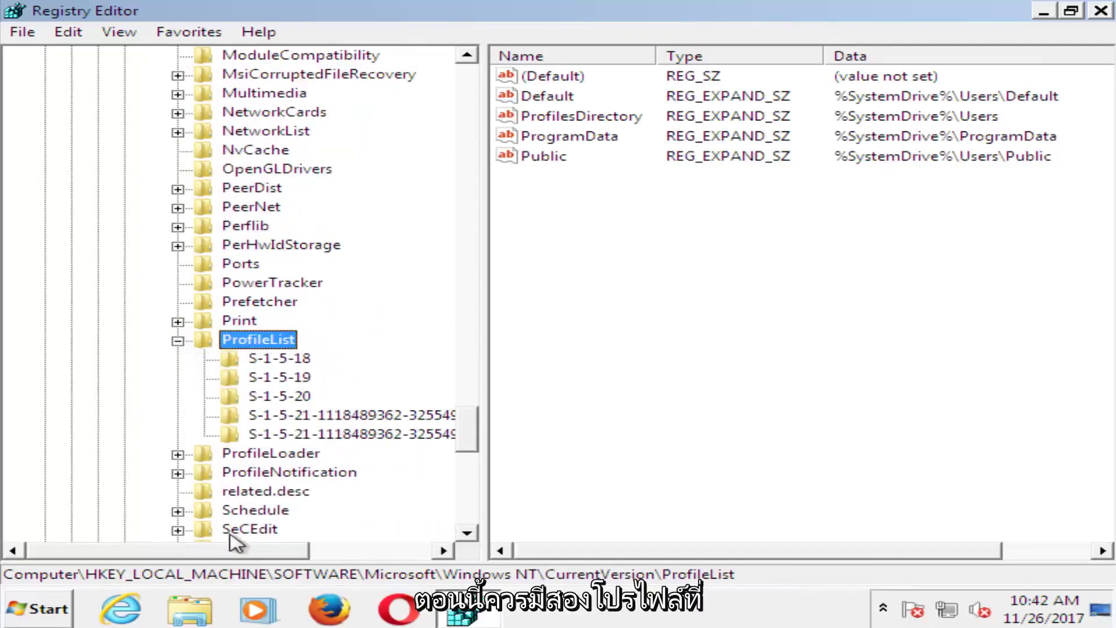
Step: Rename the user's S-1-5-21 profile key by appending '.ba' to its name
drag(239, 550, 359, 559)
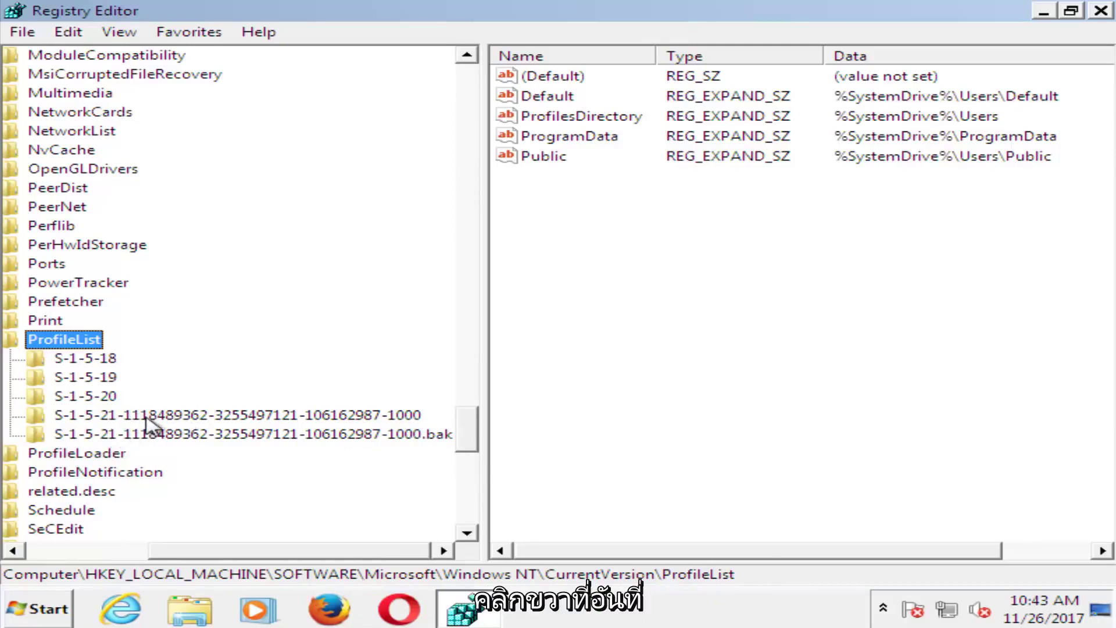
click(126, 416)
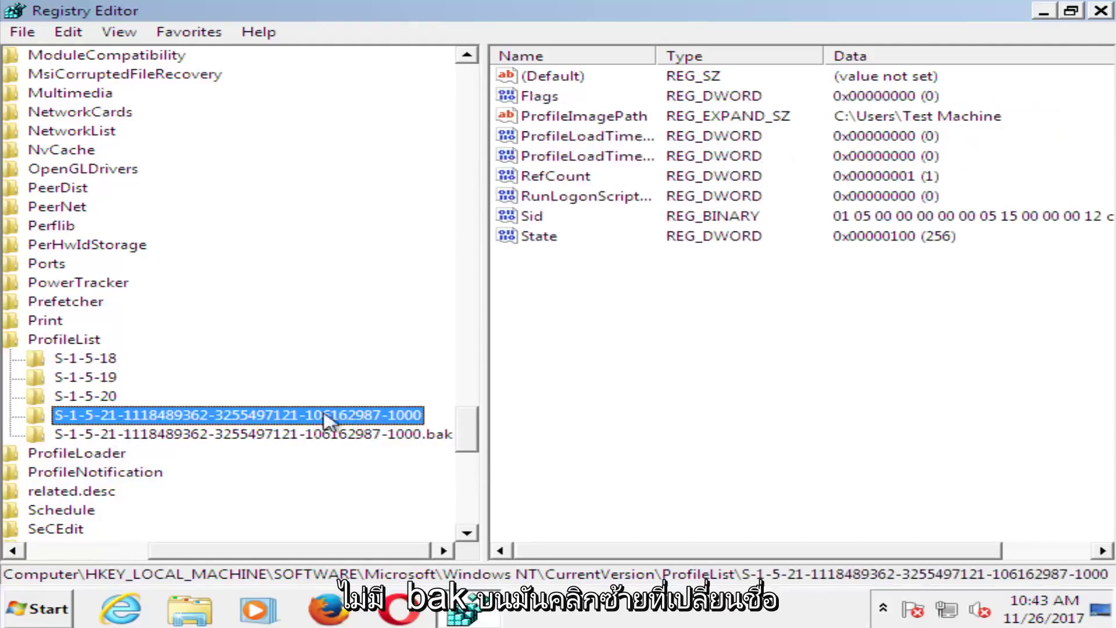
right_click(238, 415)
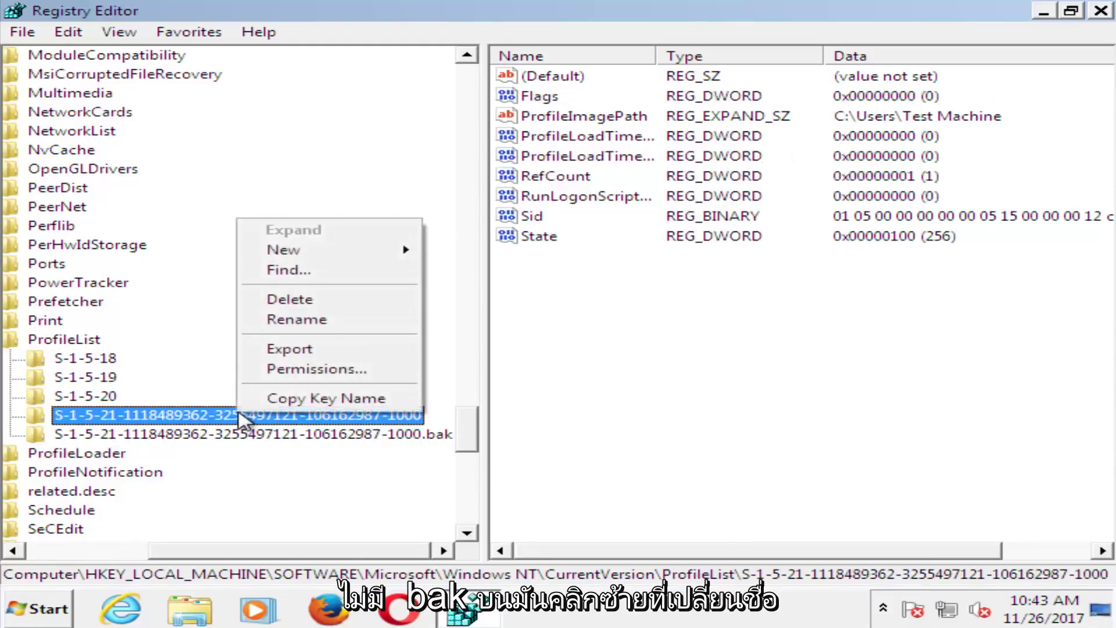
click(309, 320)
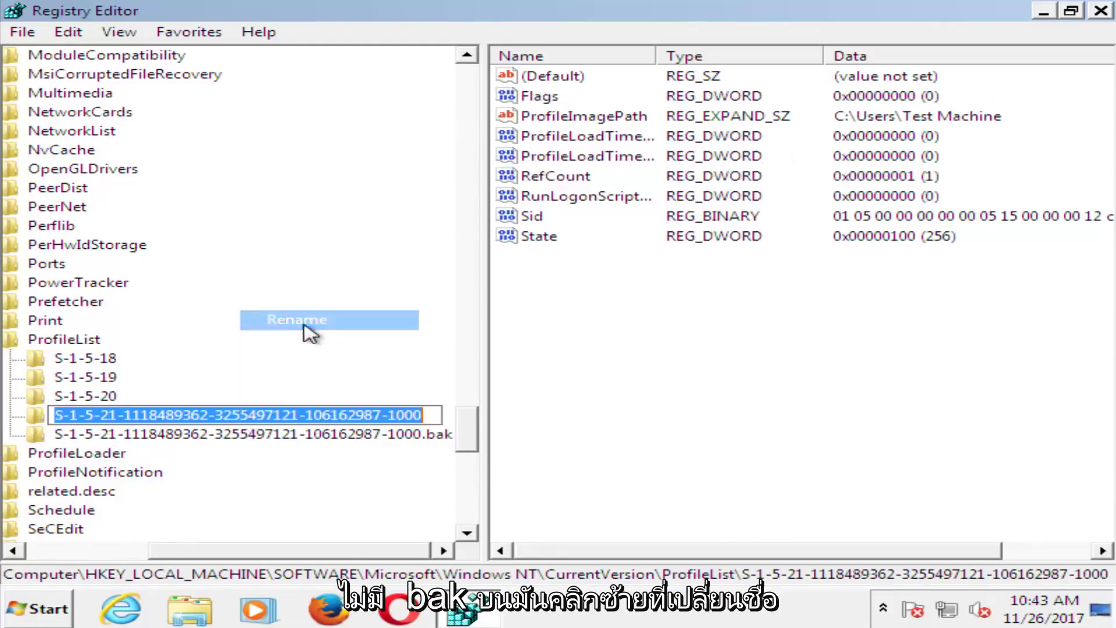
click(428, 415)
text(.ba)
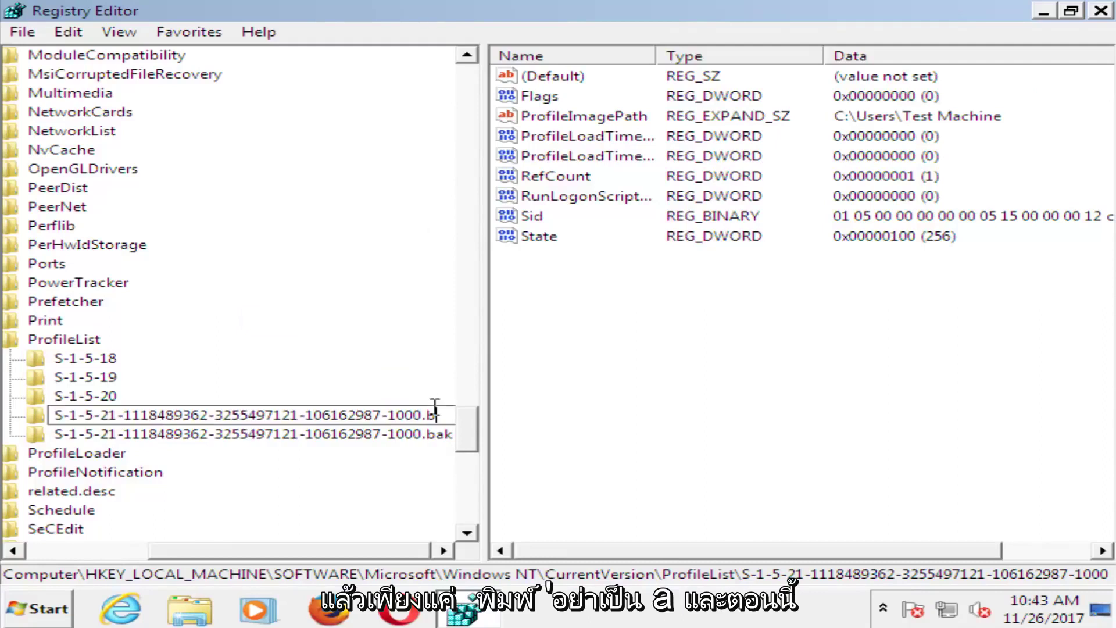
key(Return)
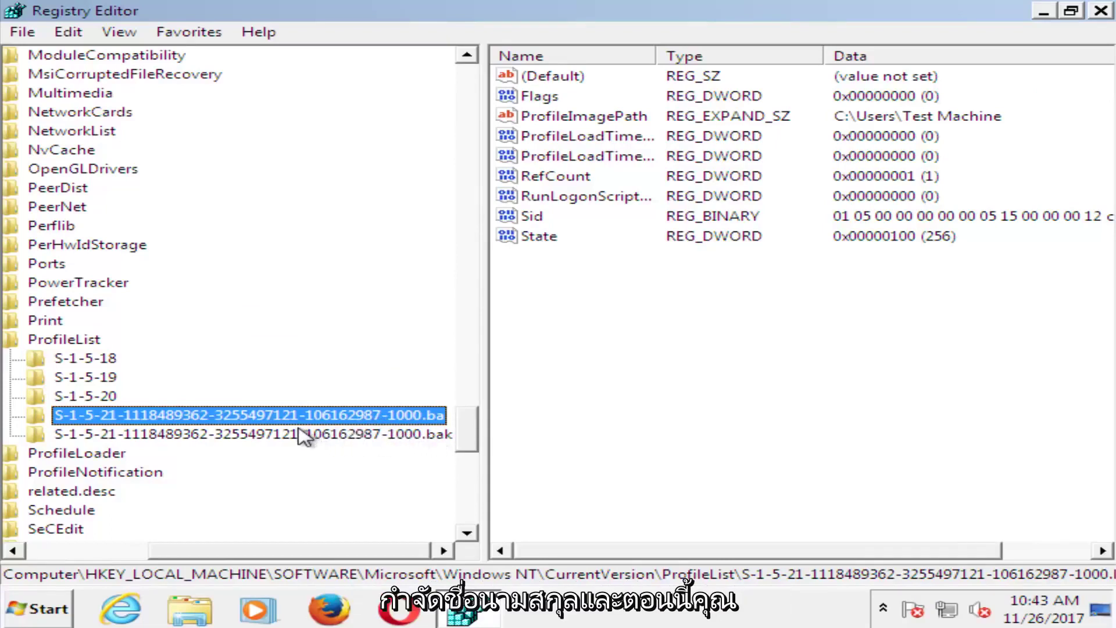
Step: Rename the other S-1-5-21 key so its name ends in -1000 without the .bak suffix
click(150, 422)
drag(418, 415, 440, 418)
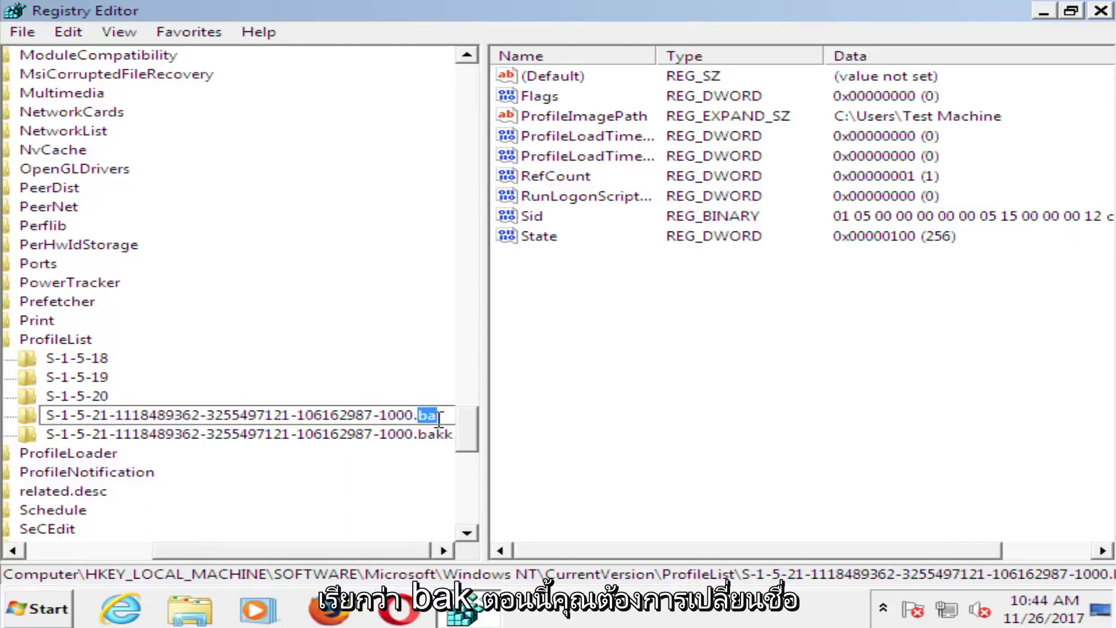
right_click(376, 413)
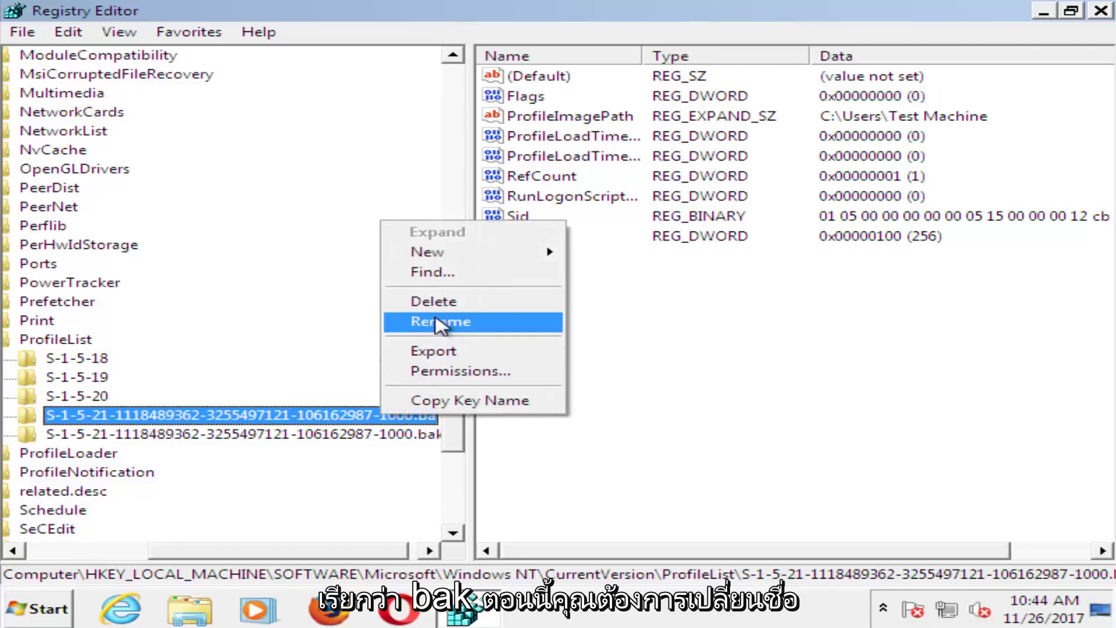
click(436, 322)
click(428, 416)
key(BackSpace)
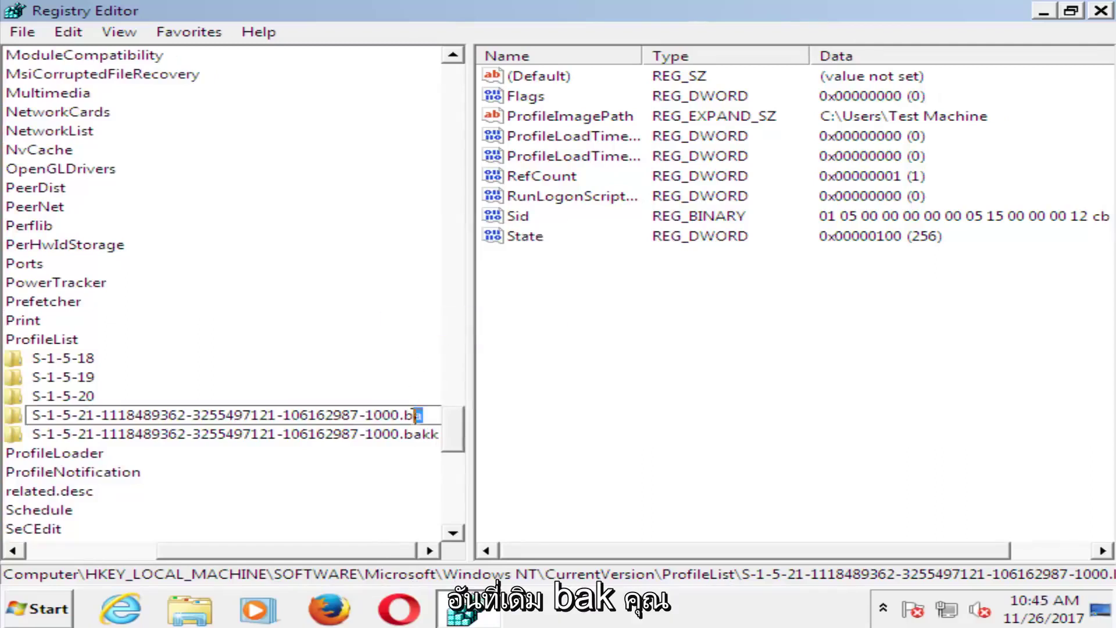
key(BackSpace)
key(BackSpace)
key(Return)
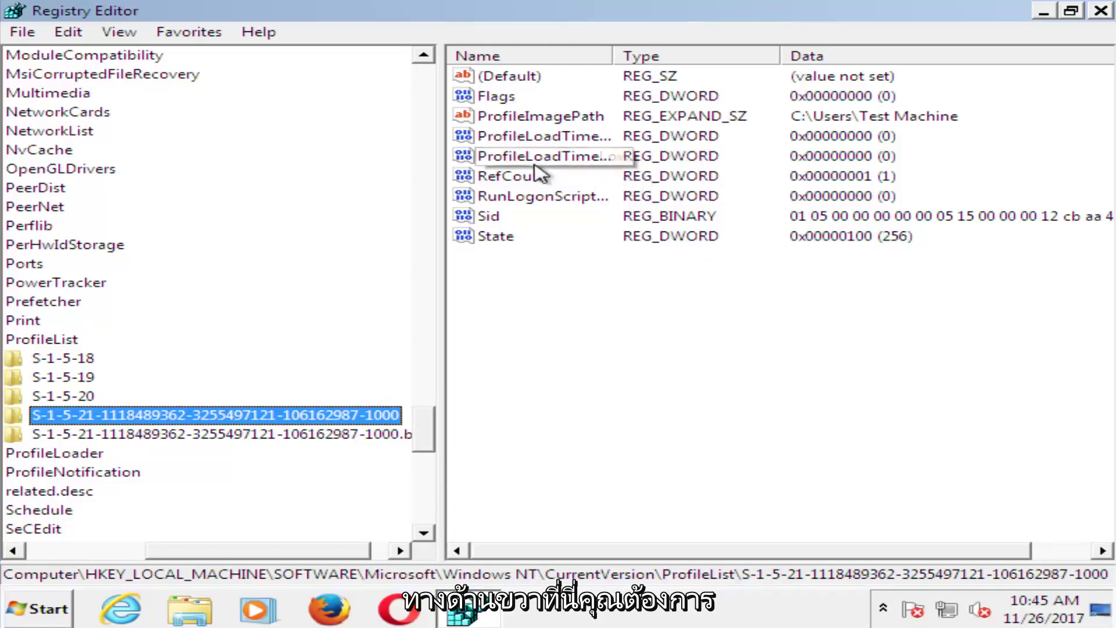
Step: Change the RefCount value from 1 to 0
double_click(511, 175)
click(125, 202)
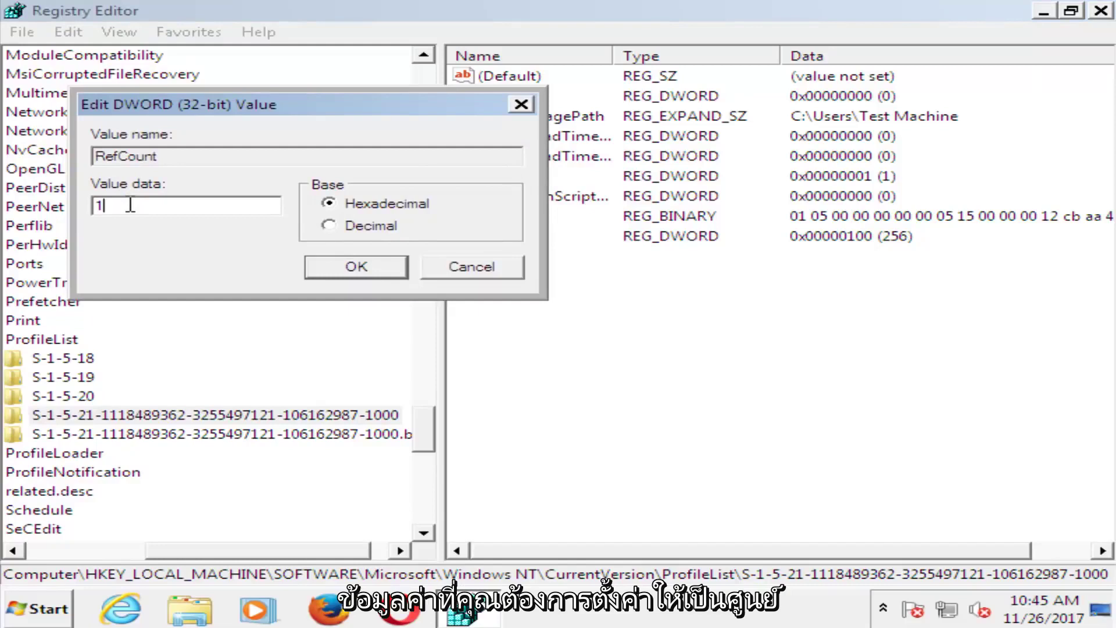
drag(130, 205, 76, 208)
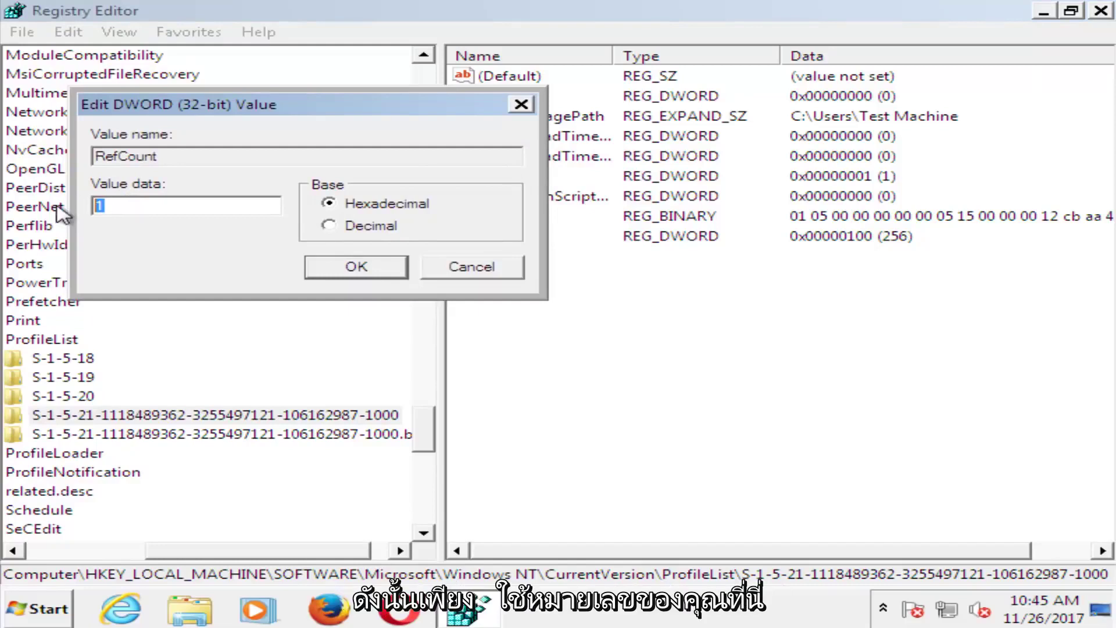
text(0)
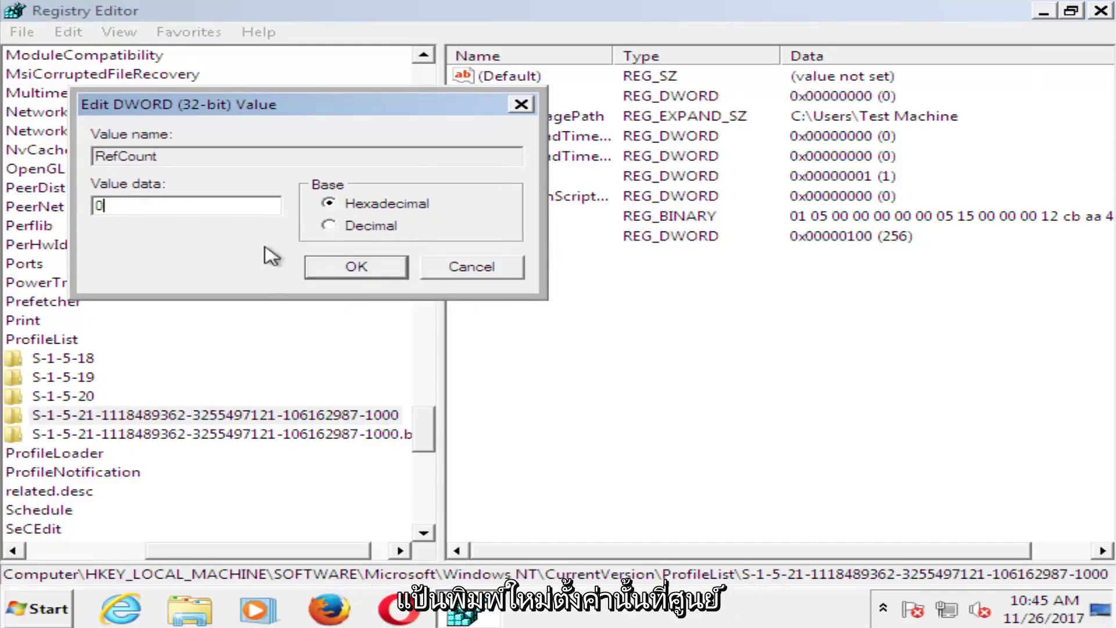
click(352, 270)
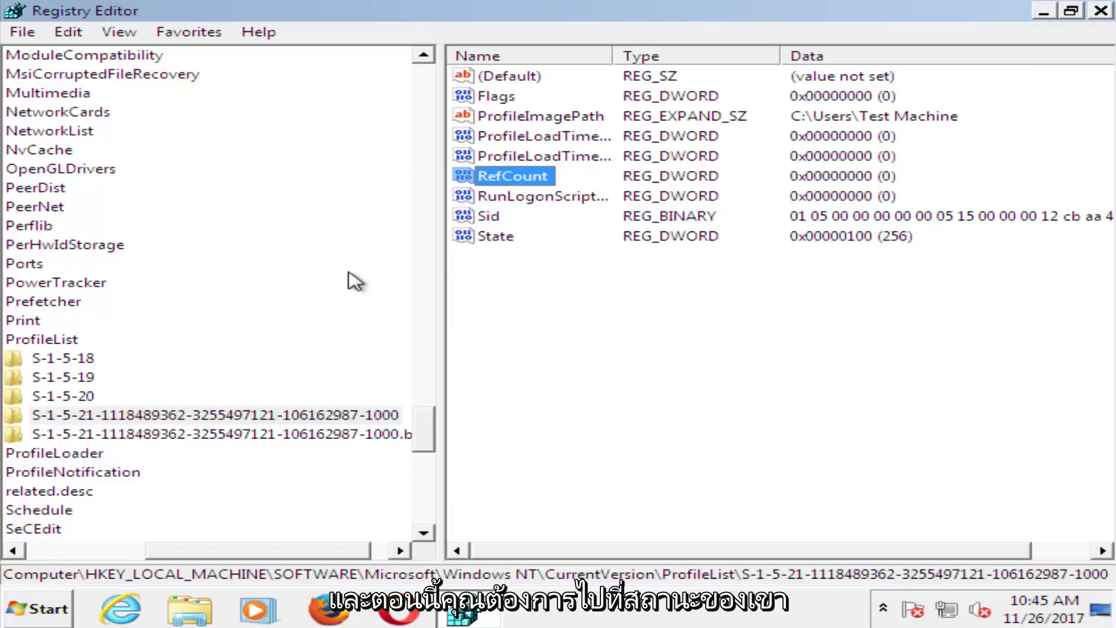
Step: Change the State value to 0
double_click(494, 236)
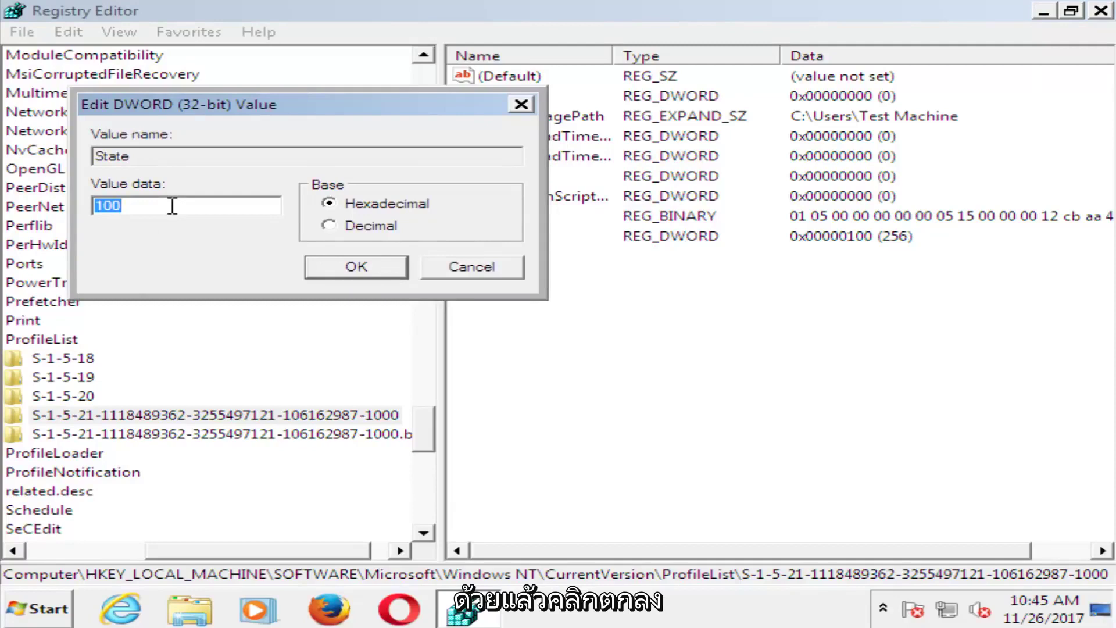
text(0)
click(346, 273)
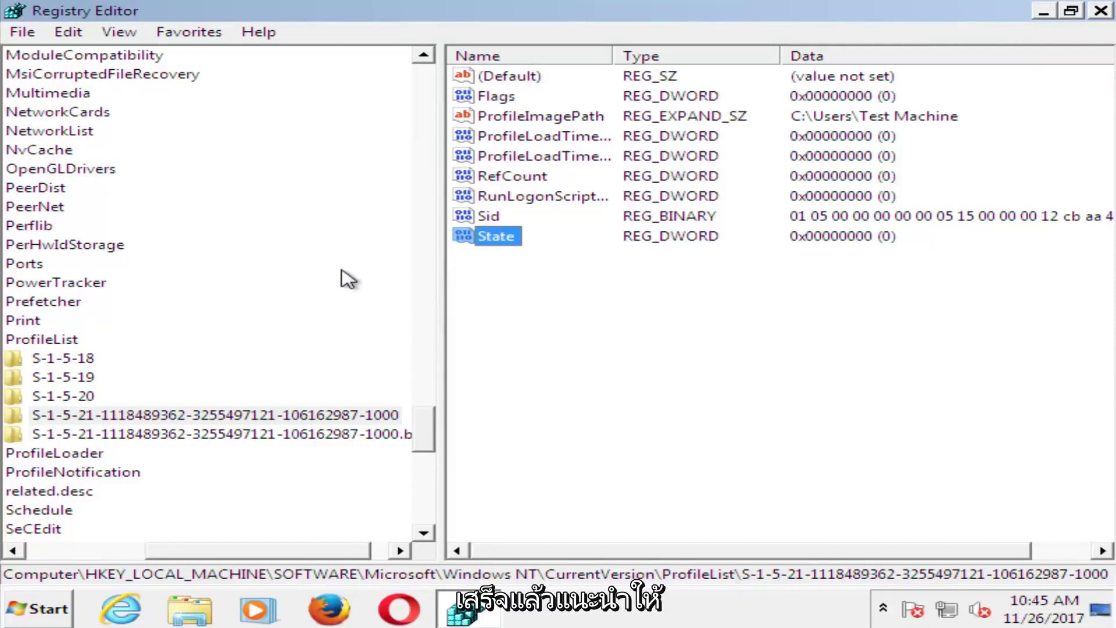
Step: Close Registry Editor, then choose Restart from the Start menu's Shut down arrow
click(1105, 11)
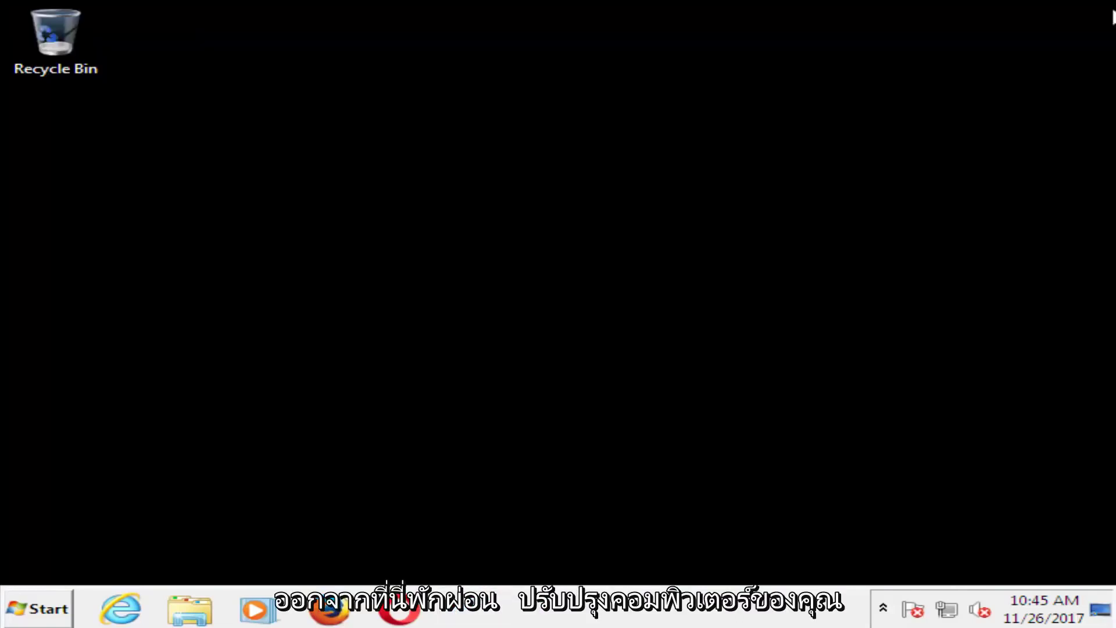
click(26, 607)
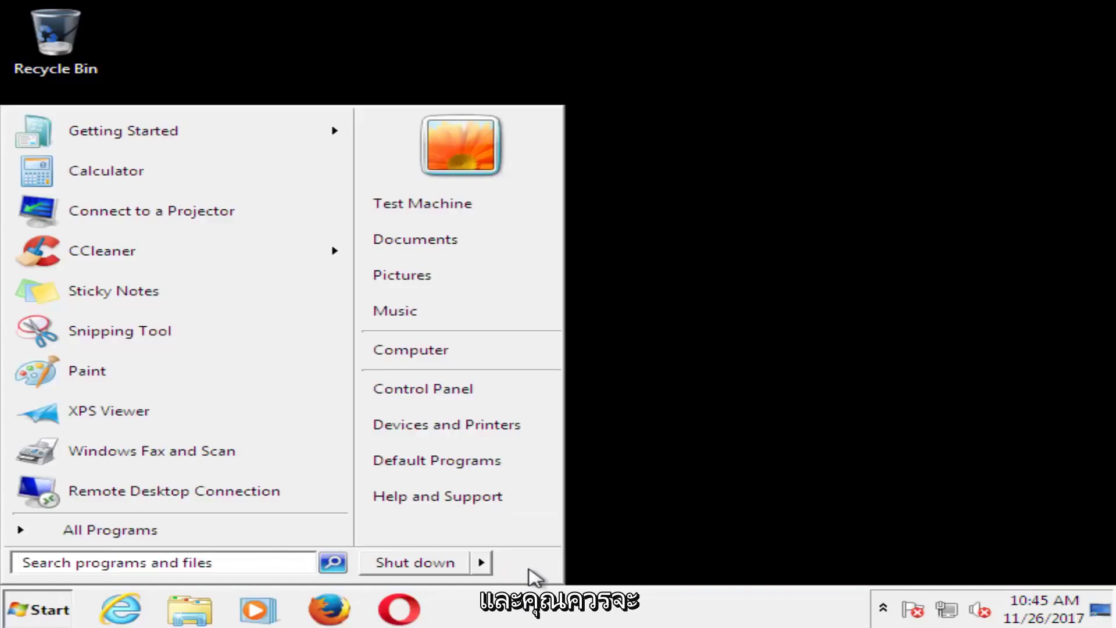
click(482, 565)
click(515, 566)
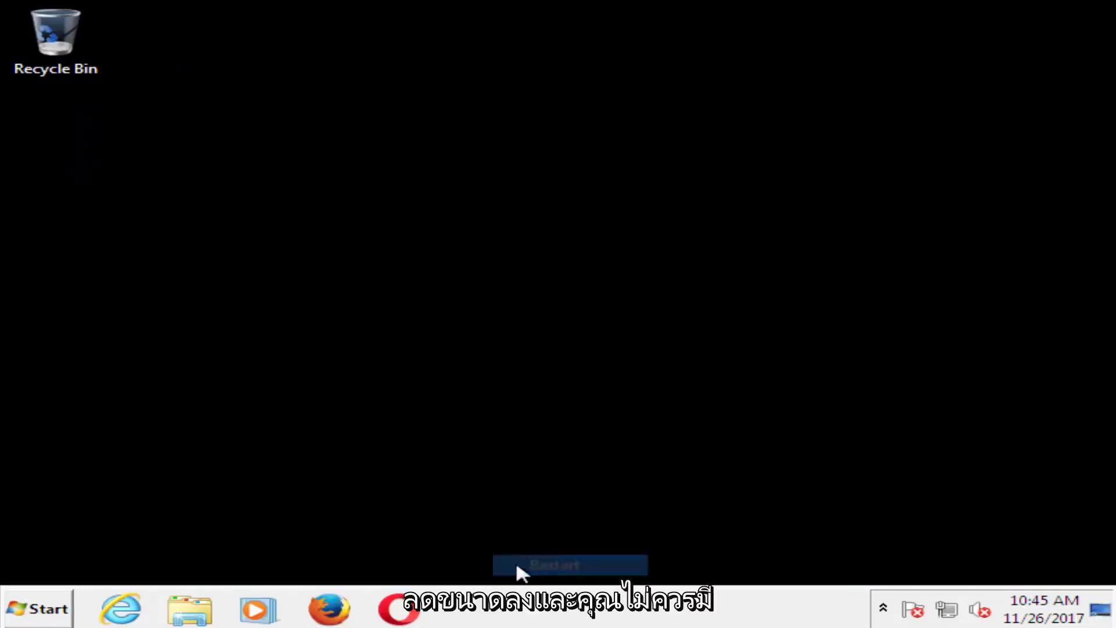